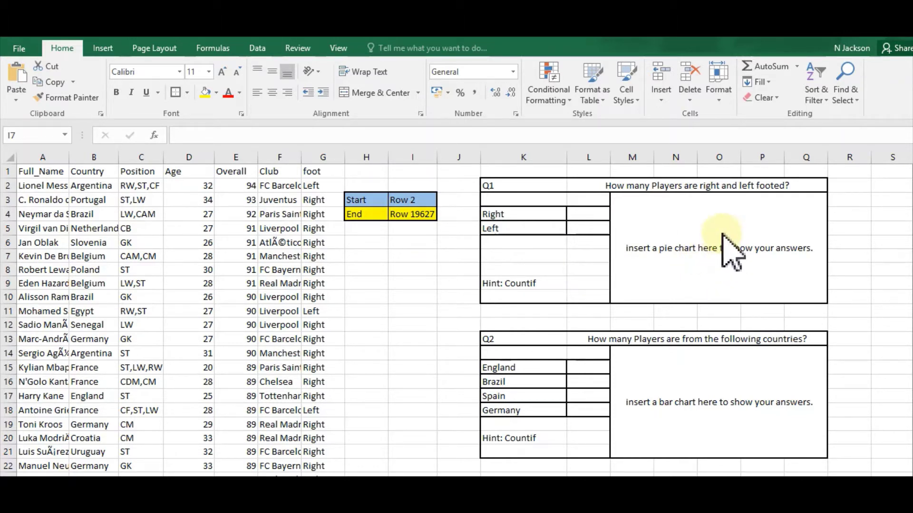
Step: Start a COUNTIF formula in cell L4 through AutoSum's More Functions list
left_click(590, 214)
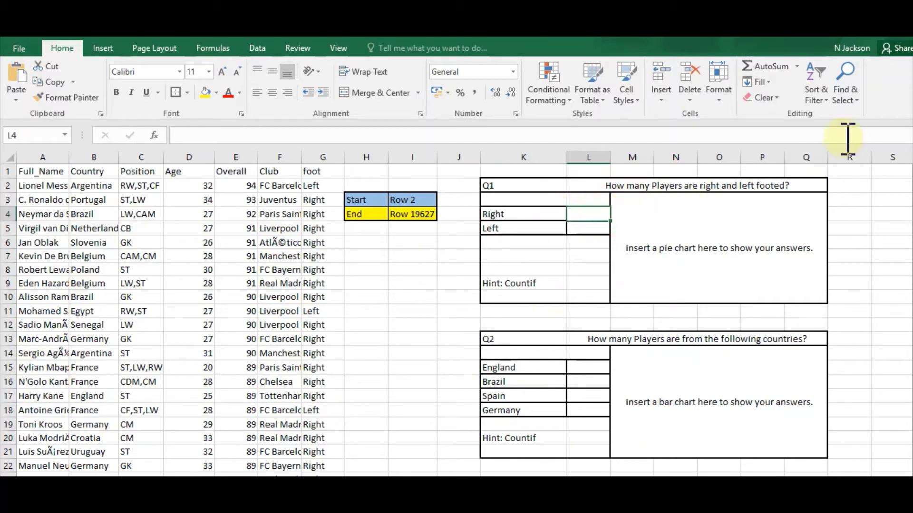
left_click(820, 97)
left_click(797, 66)
left_click(798, 67)
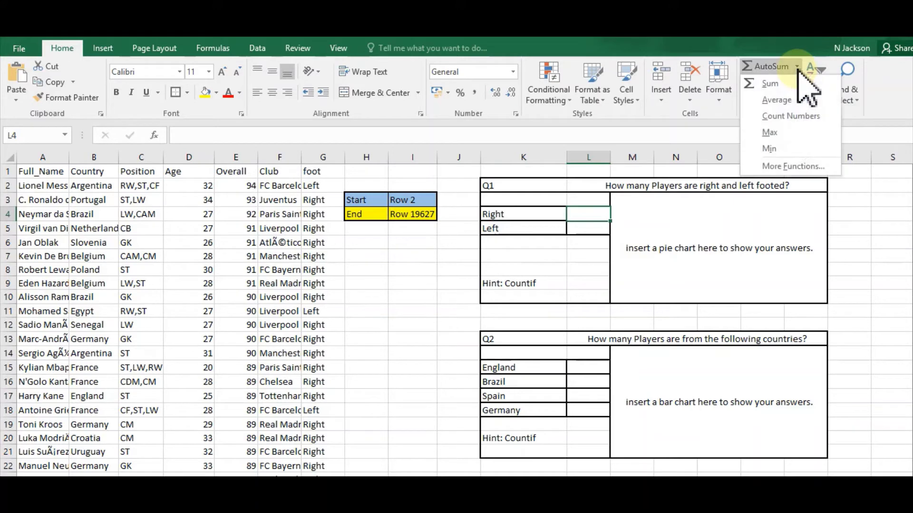
left_click(770, 166)
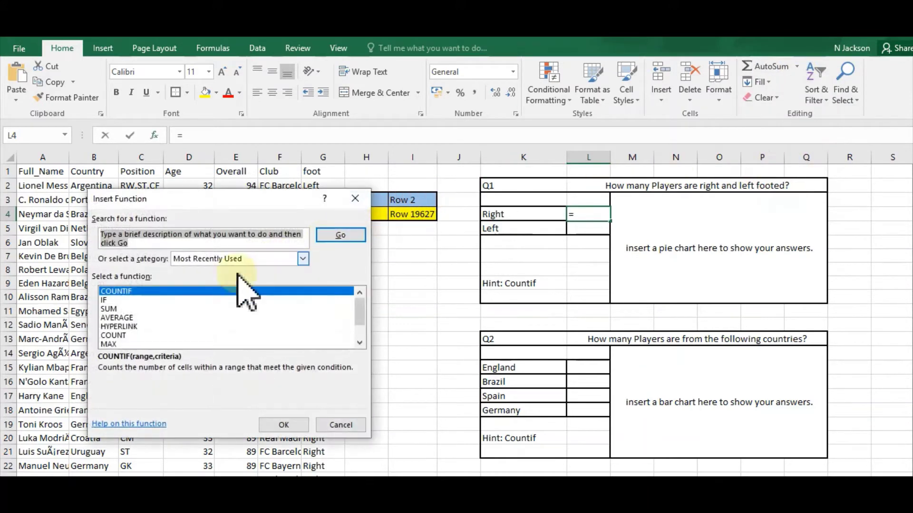
double_click(195, 292)
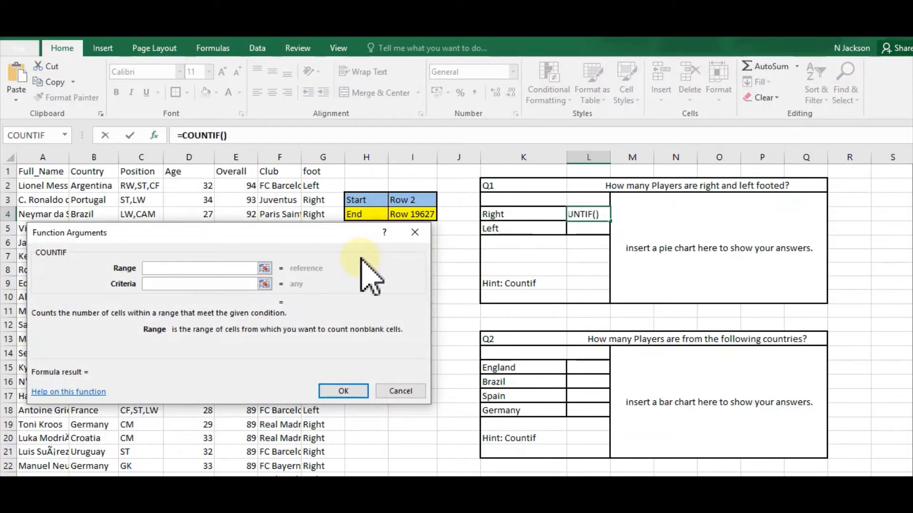
Step: Fill COUNTIF with range G2:G19627 and criteria "right", giving 15025 right-footed players
left_click_drag(333, 235, 365, 240)
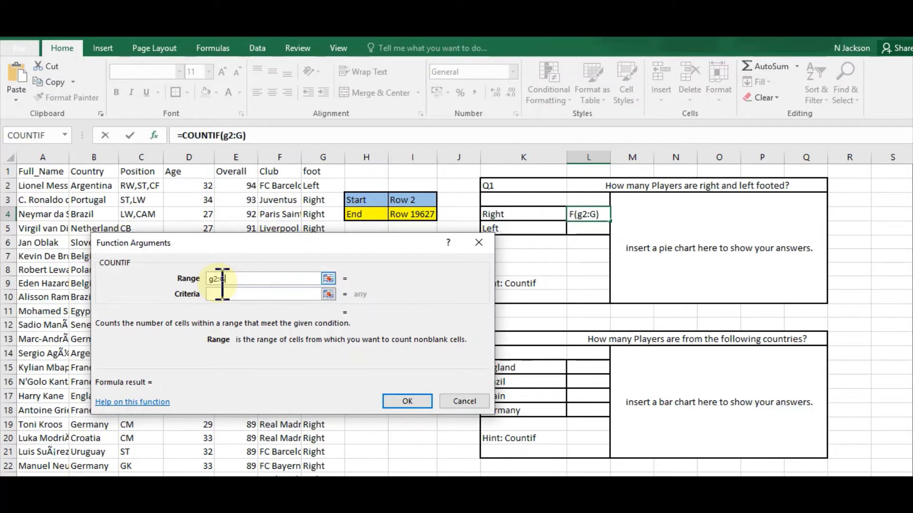
type("19627")
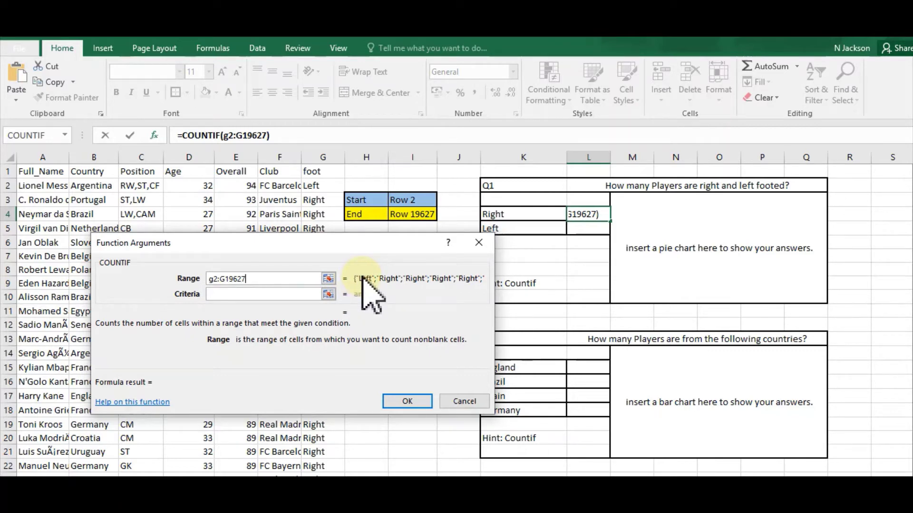
key("super+plus")
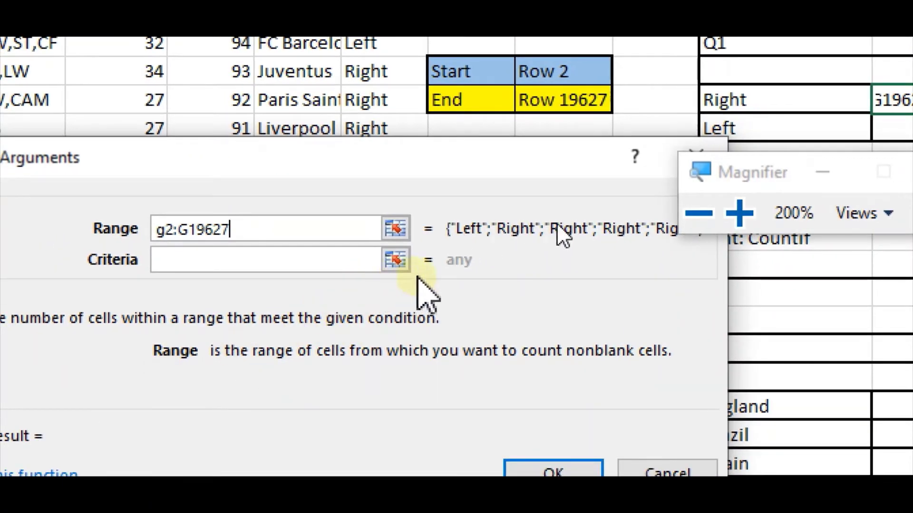
left_click(199, 266)
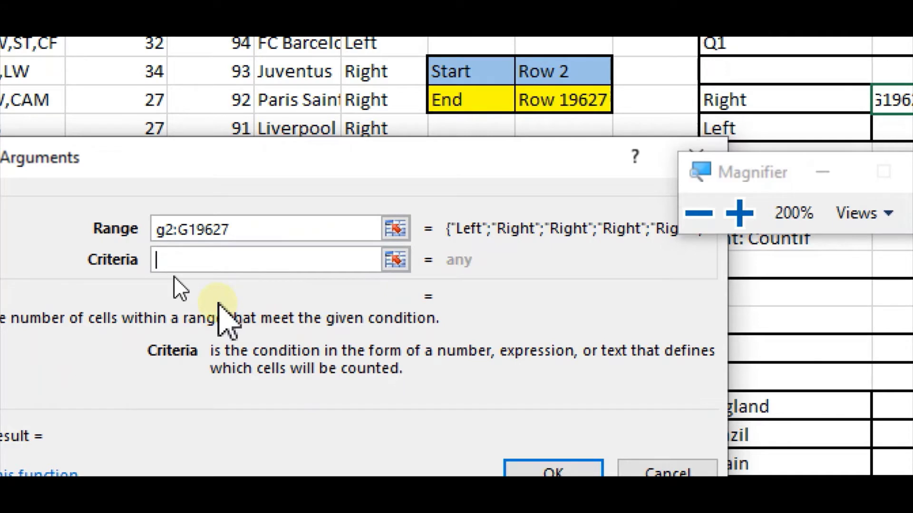
type("\"right\"")
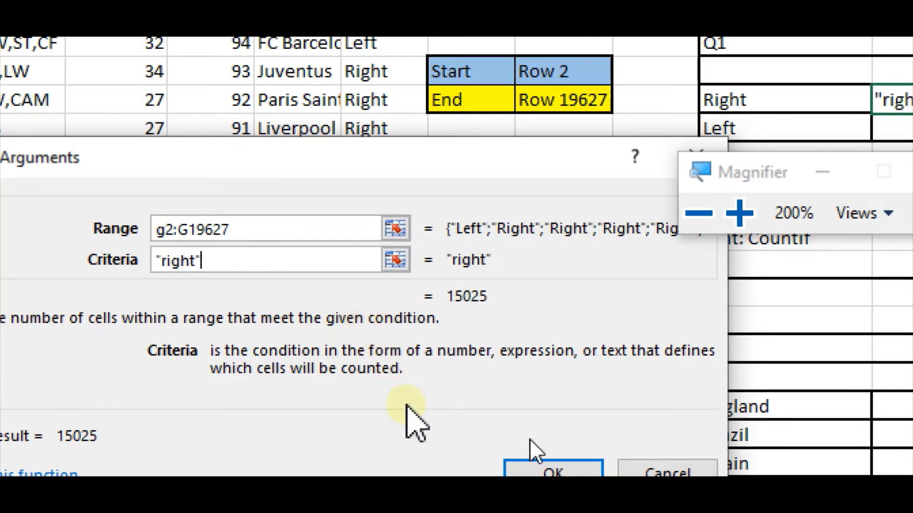
left_click(569, 471)
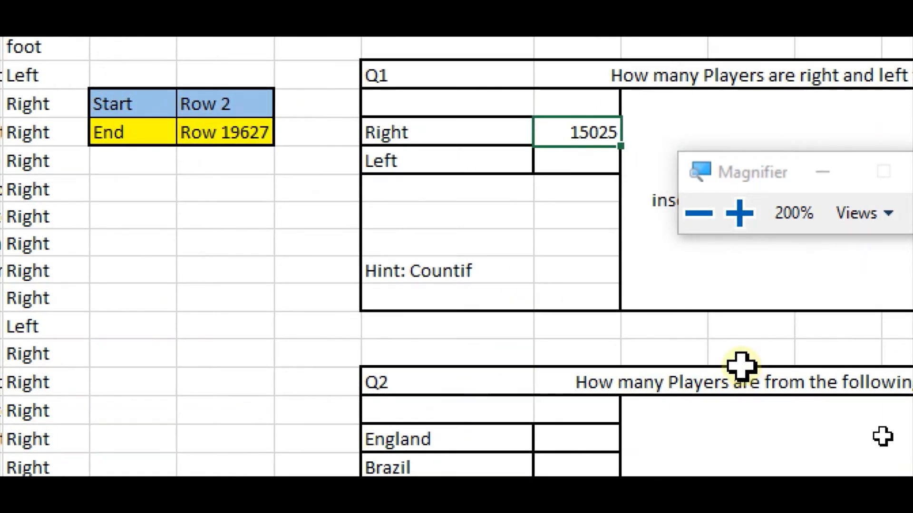
Step: Enter =COUNTIF(G2:G19627,"left") in L5 to show 4600, then close the Magnifier
key("super+minus")
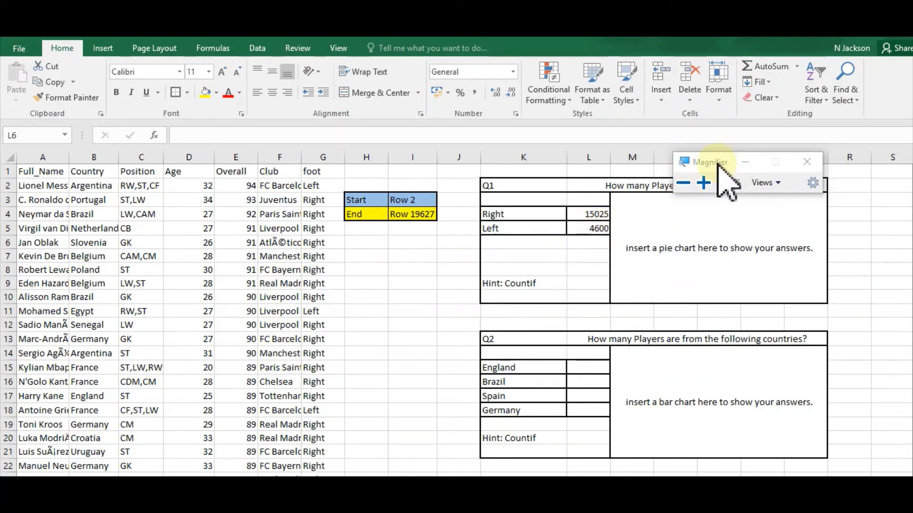
left_click_drag(718, 163, 756, 130)
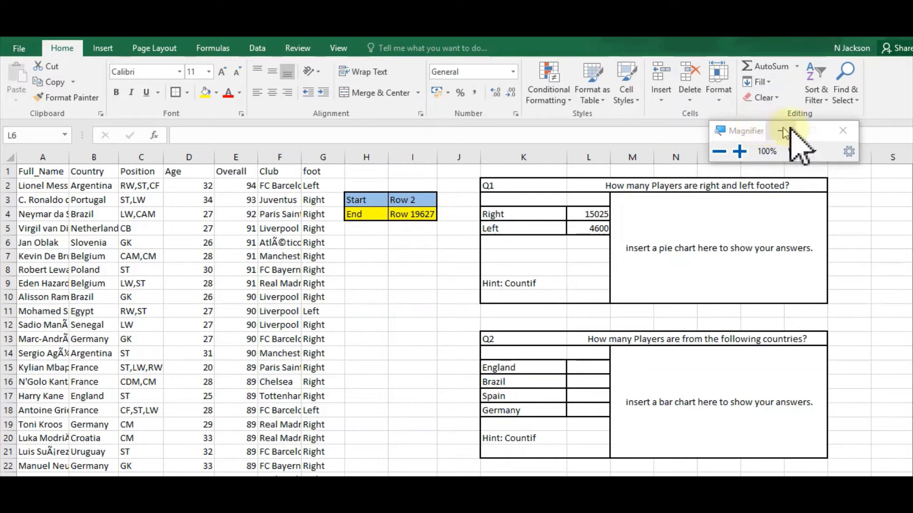
key("super+Escape")
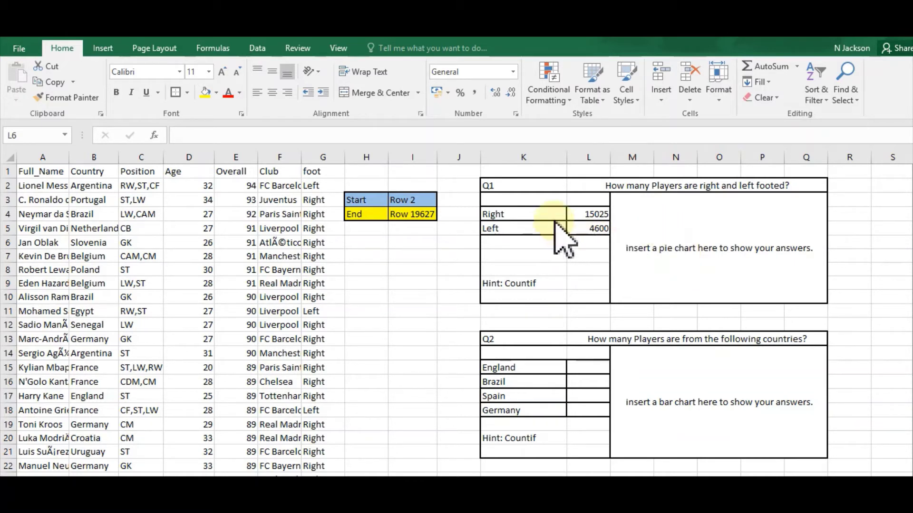
Step: Select the Right and Left labels with their counts and insert a 2-D pie chart
left_click(517, 212)
left_click(514, 213)
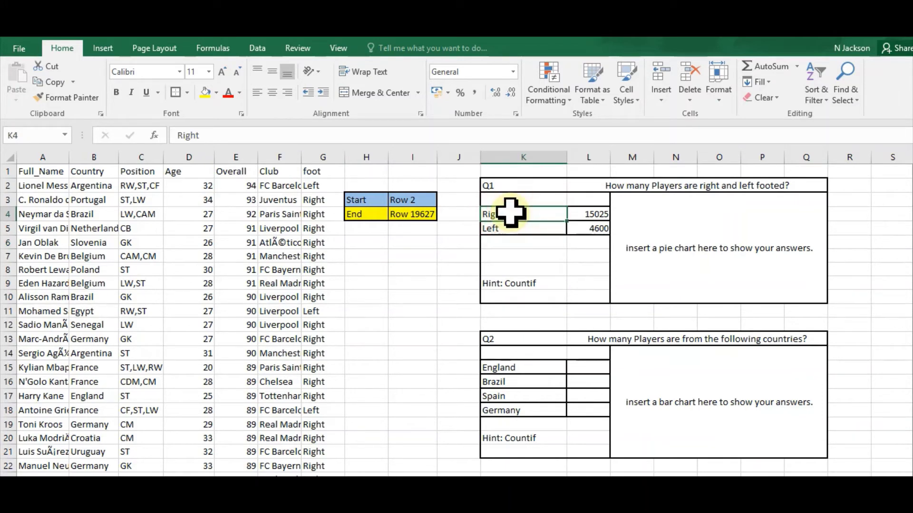
left_click_drag(511, 213, 595, 234)
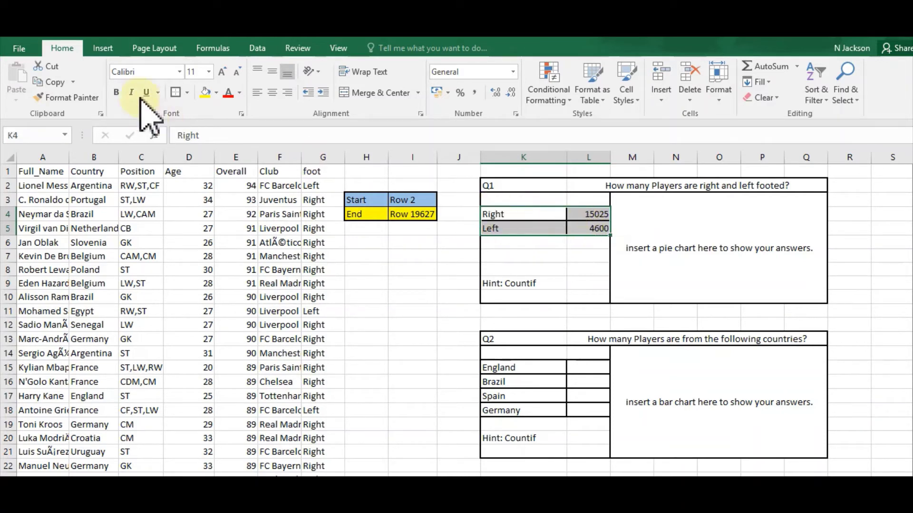
left_click(104, 49)
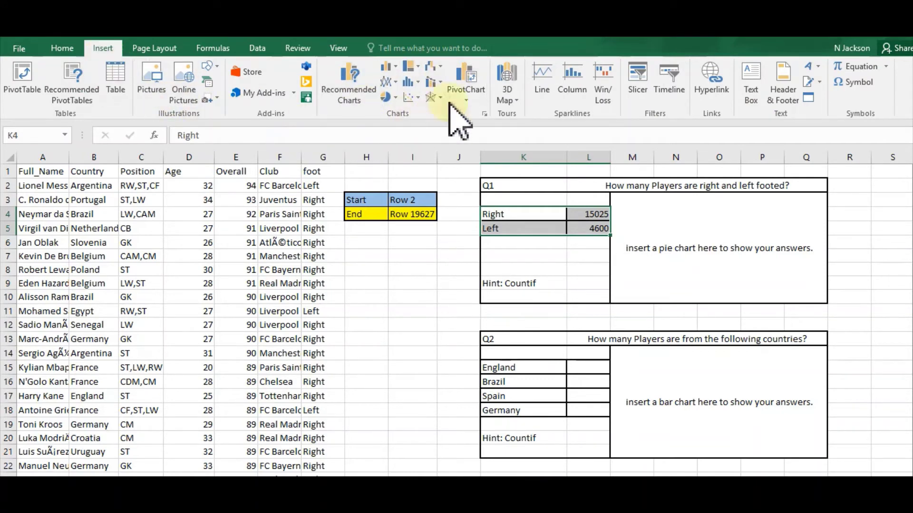
left_click(388, 98)
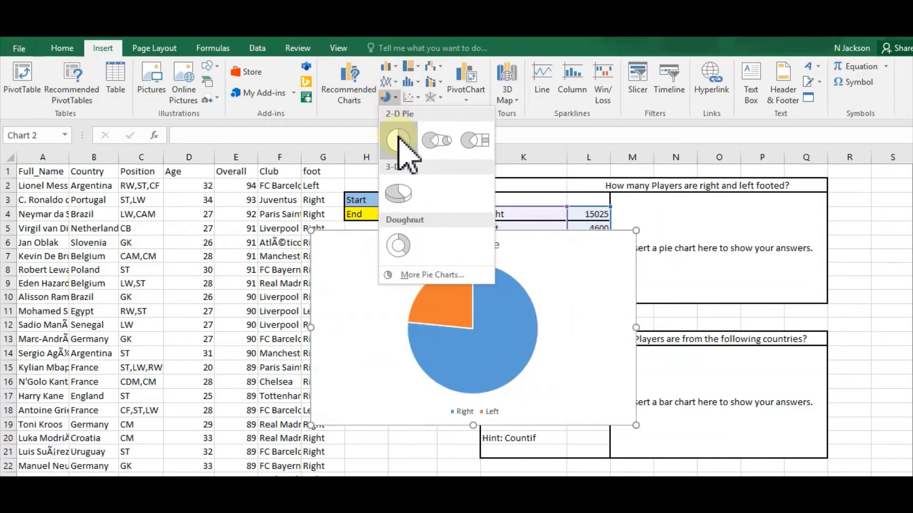
left_click(398, 141)
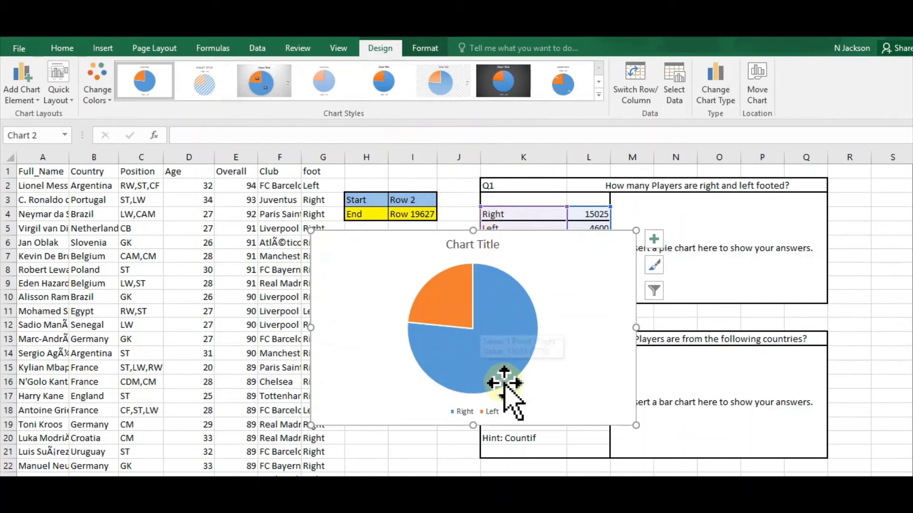
Step: Title the pie chart "Right vs Left foot"
mouse_move(496, 386)
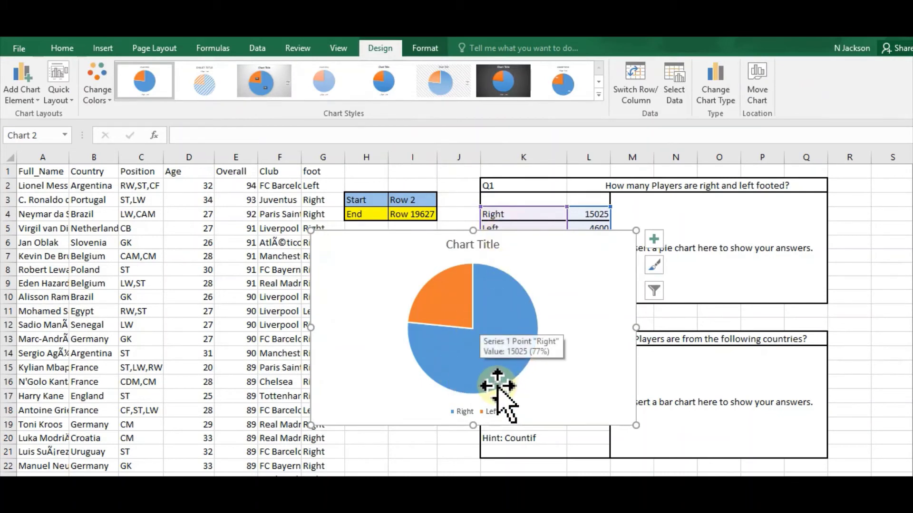
left_click(457, 244)
left_click_drag(447, 244, 510, 248)
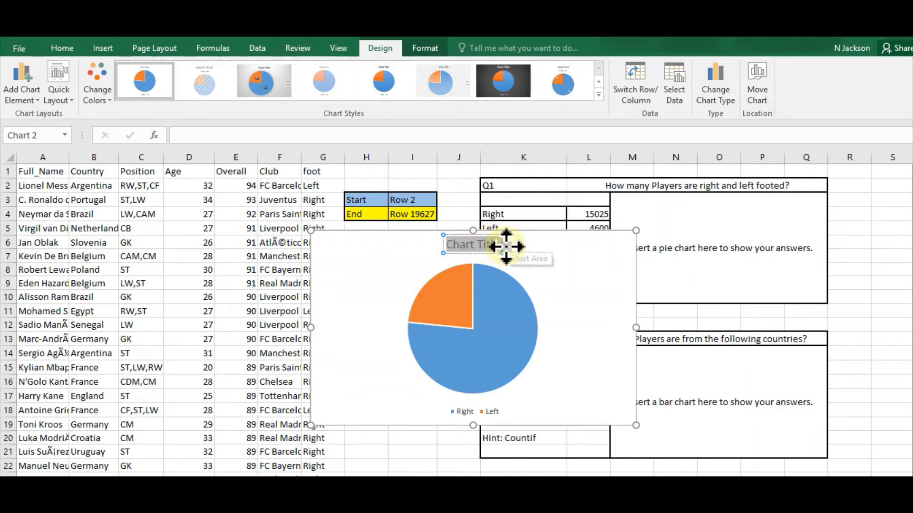
type("Right vs Left foot")
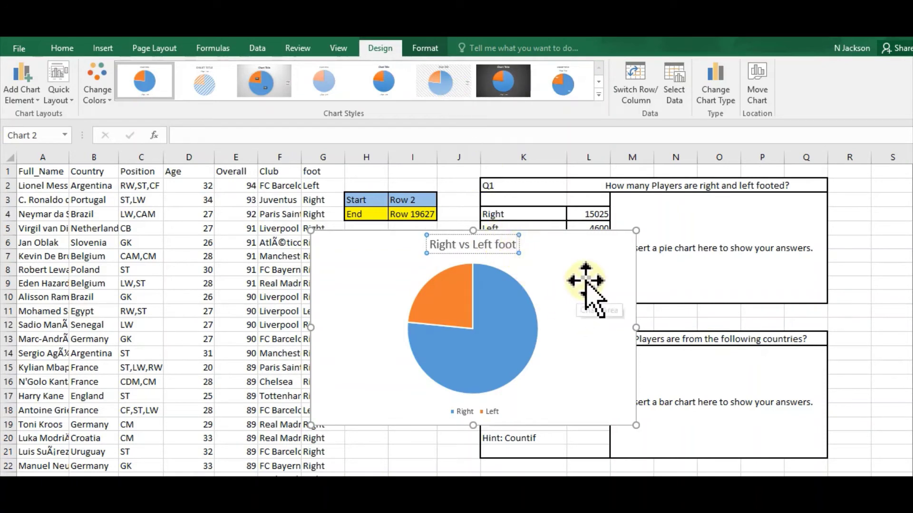
Step: Resize the "Right vs Left foot" pie chart from its corner and drag it into the Q1 box
left_click(589, 266)
left_click(595, 265)
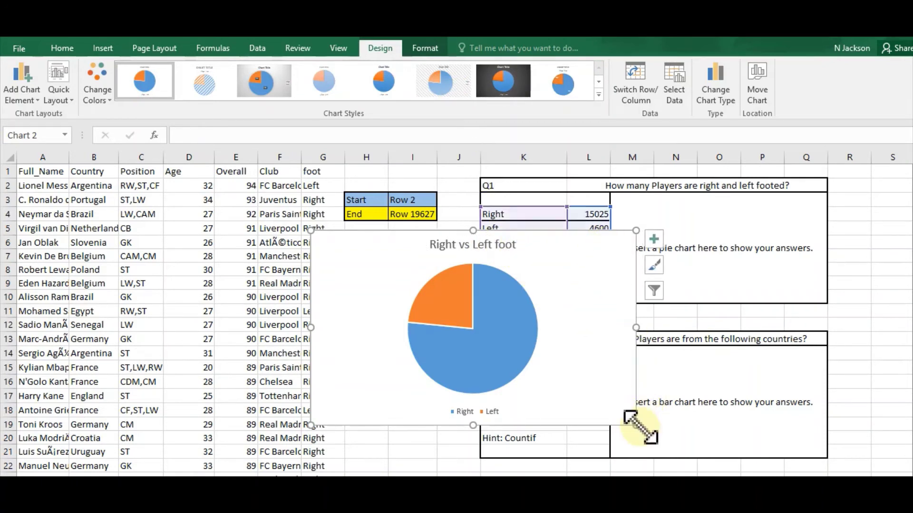
left_click_drag(636, 426, 530, 339)
left_click_drag(376, 252, 665, 222)
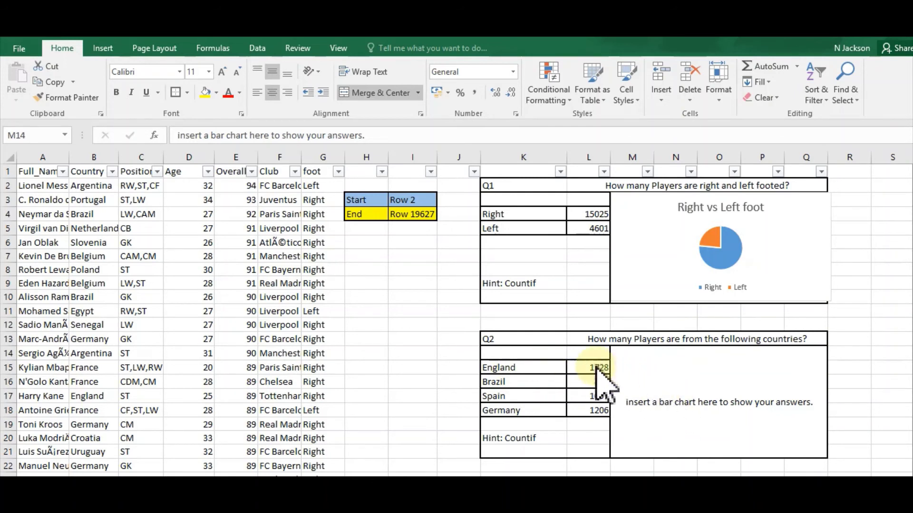
Step: Insert a 2-D clustered column chart from the country names and counts in K15:L18
left_click(530, 366)
left_click_drag(518, 370, 590, 407)
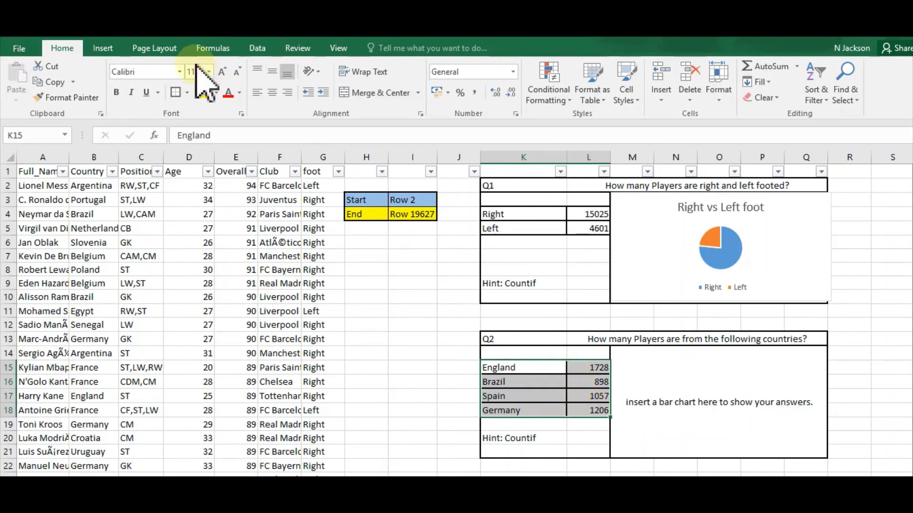
left_click(104, 48)
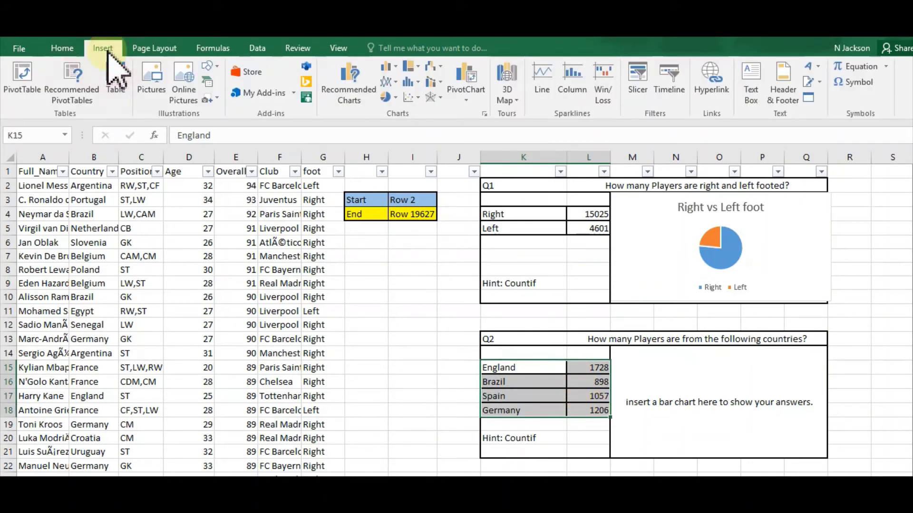
left_click(386, 68)
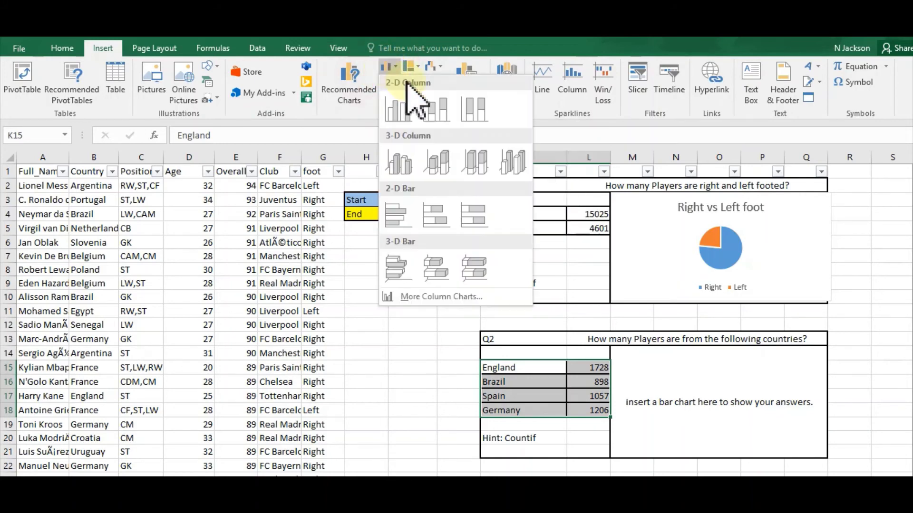
left_click(406, 116)
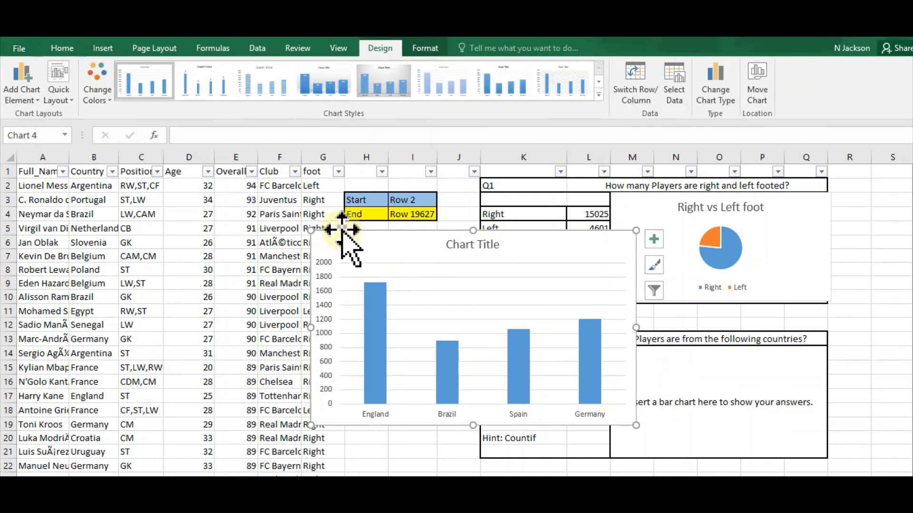
Step: Shrink the column chart, nudge its plot area, and move it over the Q2 box
left_click_drag(308, 228, 381, 283)
left_click(496, 323)
left_click_drag(497, 323, 473, 320)
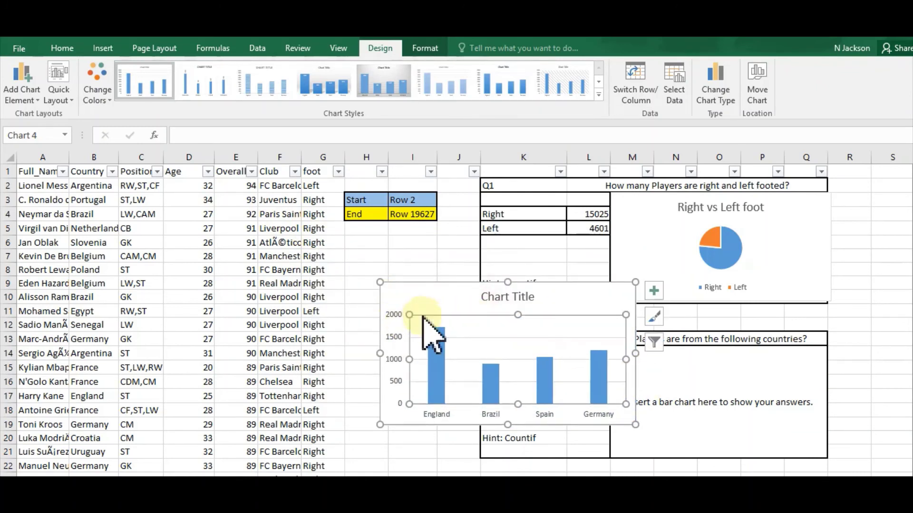
left_click_drag(428, 297, 632, 348)
Step: Begin retitling the column chart "Number of players from each country"
left_click(736, 362)
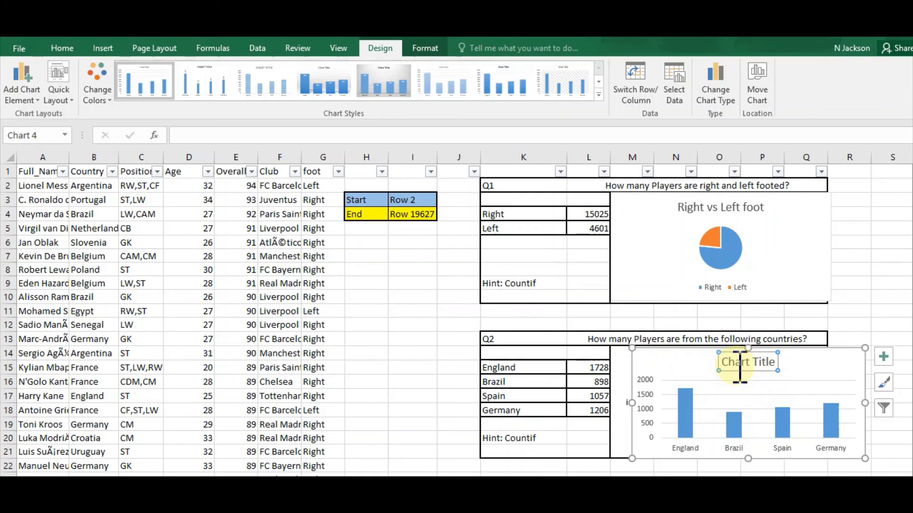
type("NU")
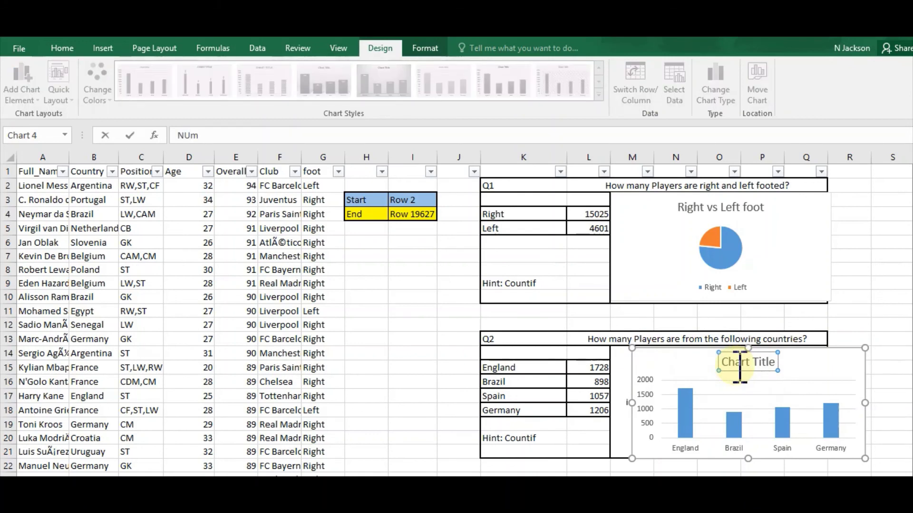
type("m")
key("Return")
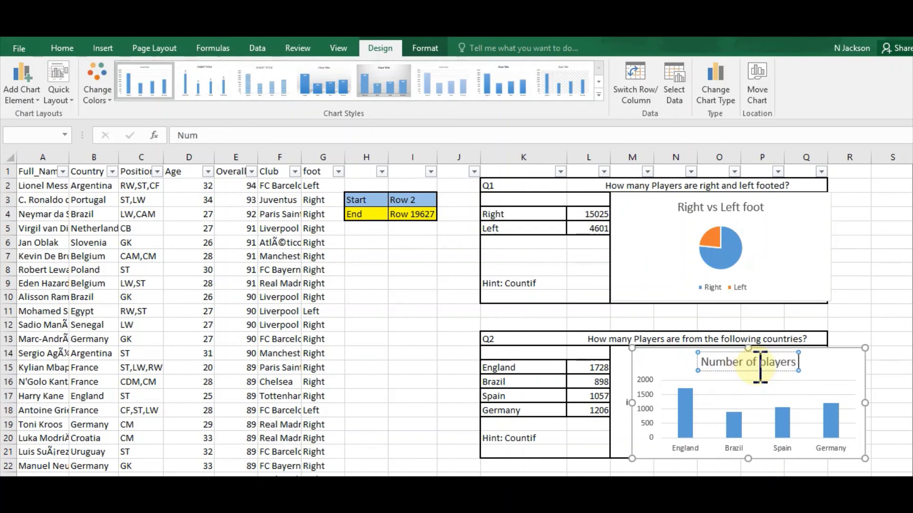
type("from each")
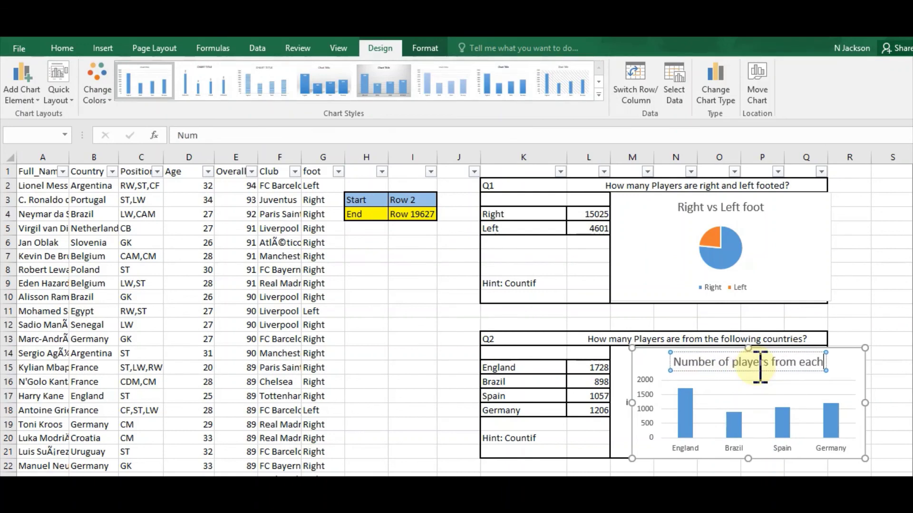
type(" coun")
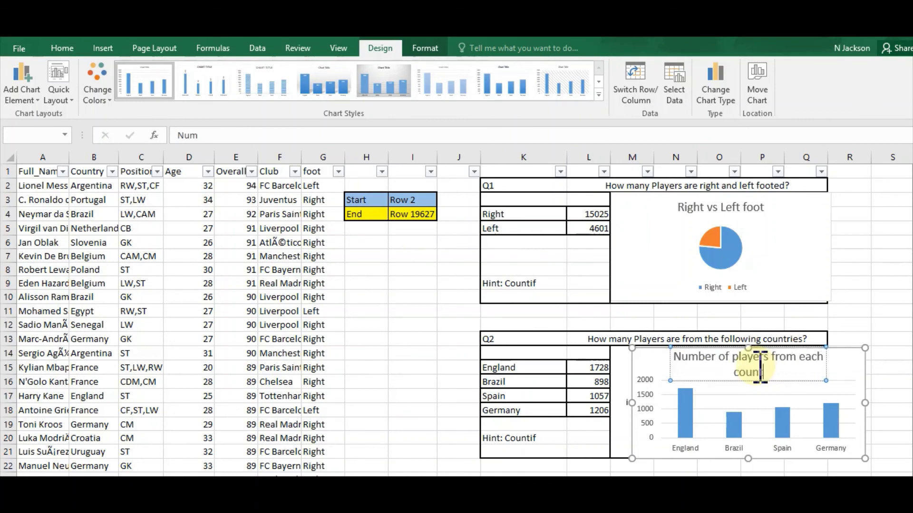